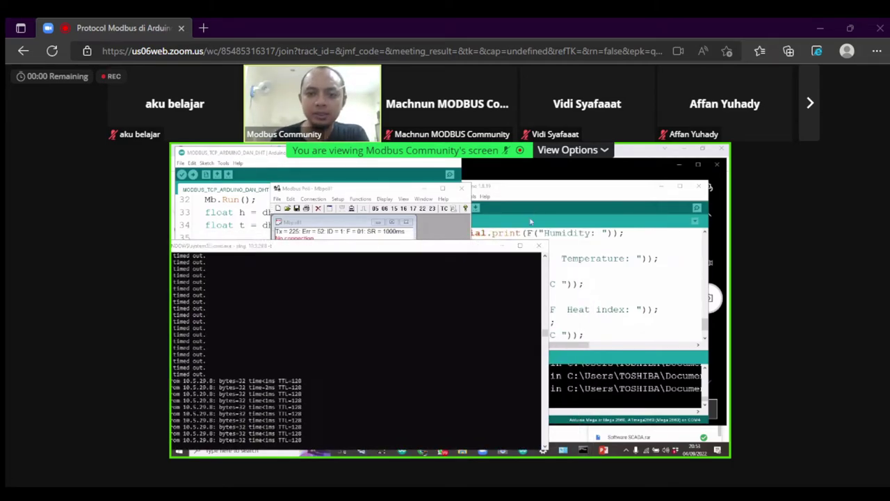
# - Switch to Modbus Poll and connect it over Modbus TCP/IP to the server at 10.5.29.8, port 502
pyautogui.click(341, 208)
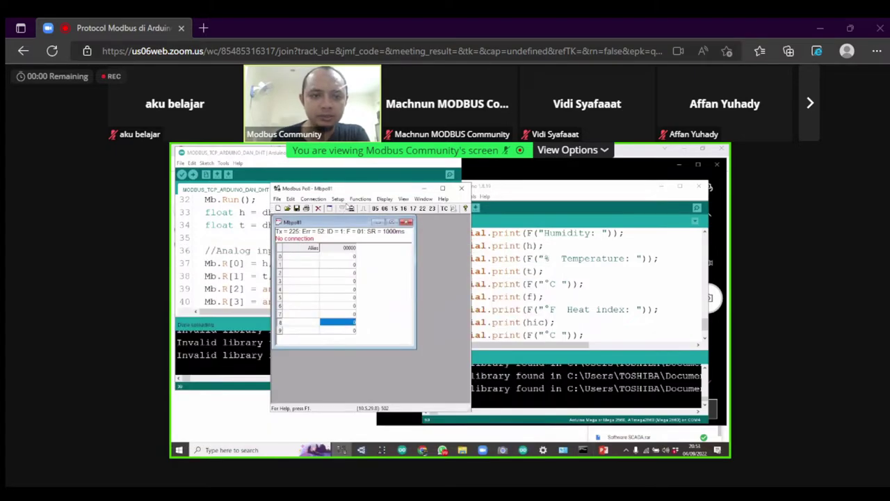
pyautogui.click(313, 199)
pyautogui.click(323, 209)
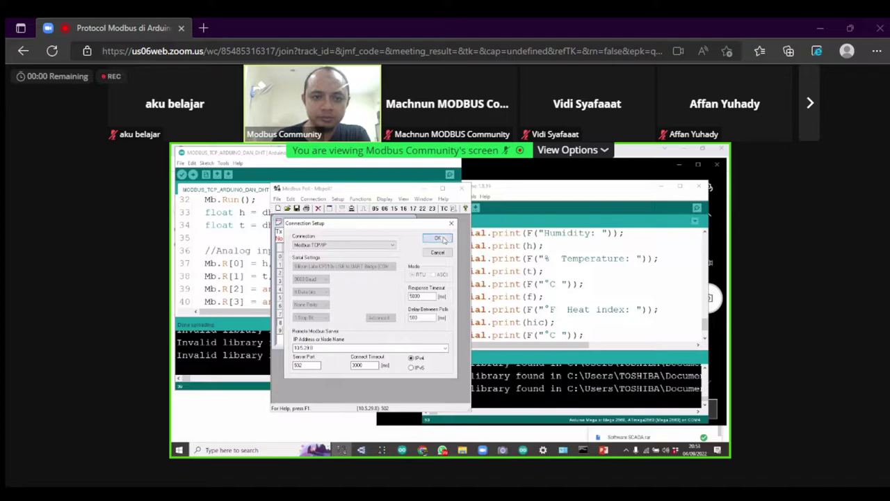
pyautogui.click(437, 238)
# - Set the poll window's read/write definition to function 03 Read Holding Registers (4x)
pyautogui.click(313, 199)
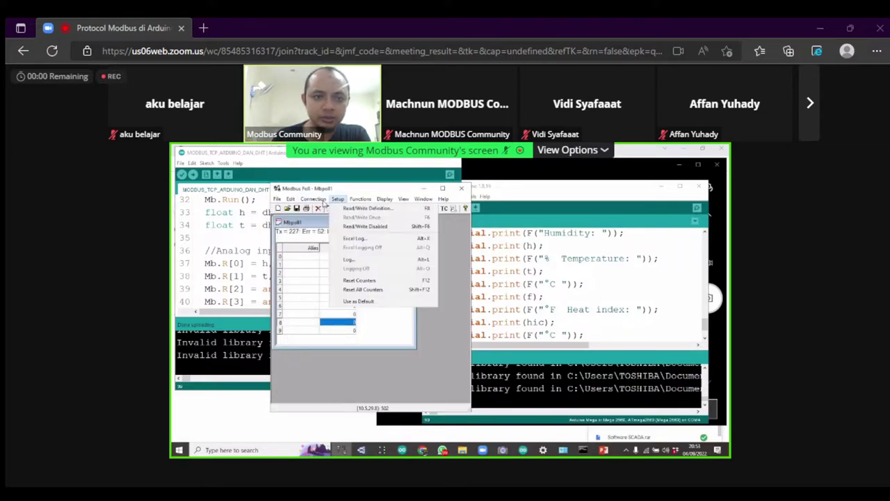
pyautogui.click(342, 209)
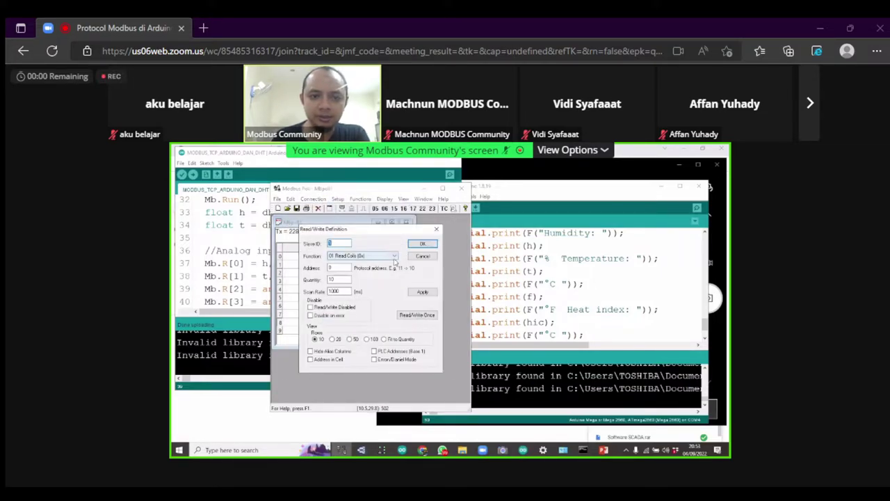
pyautogui.click(394, 256)
pyautogui.click(366, 274)
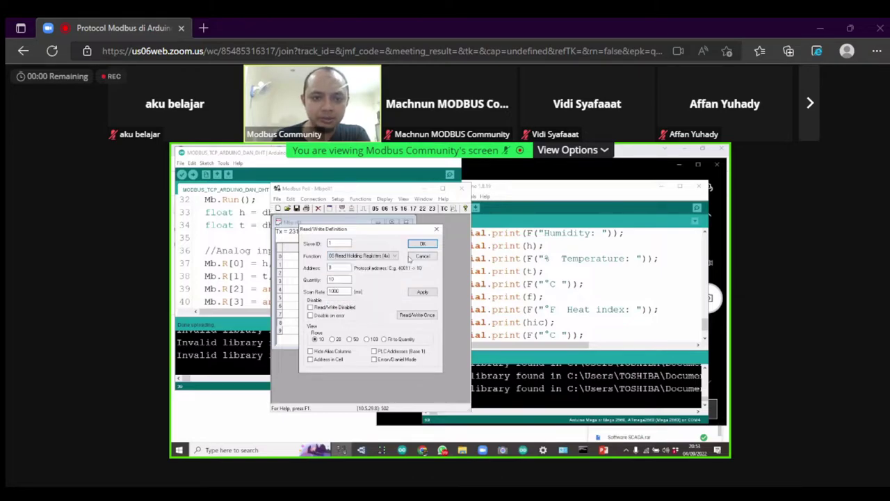
pyautogui.click(422, 243)
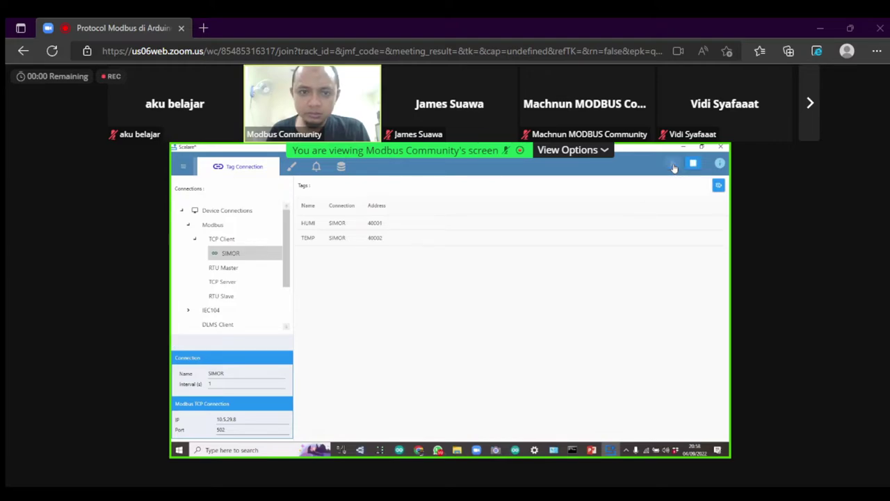
# - Show the live values of the SIMOR tags in Scalare, and stop the running project
pyautogui.click(719, 187)
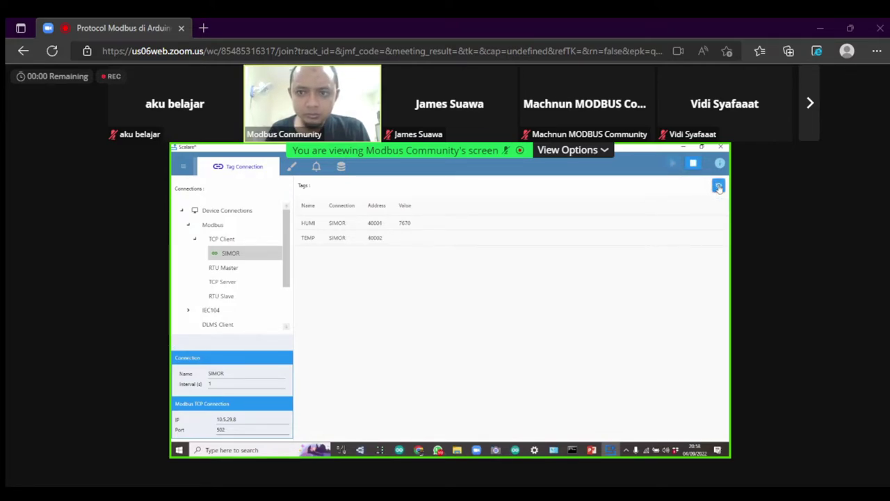
pyautogui.click(694, 164)
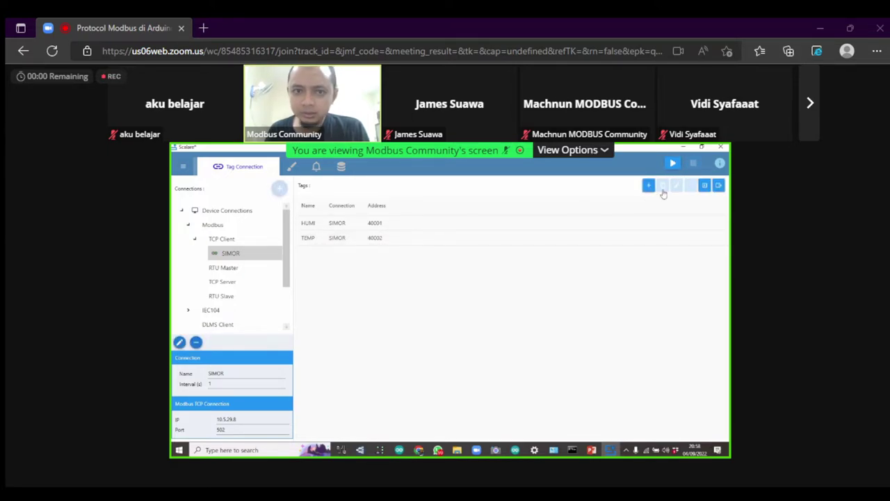
# - Edit the TEMP tag and set its scale factor to 0,01
pyautogui.click(368, 239)
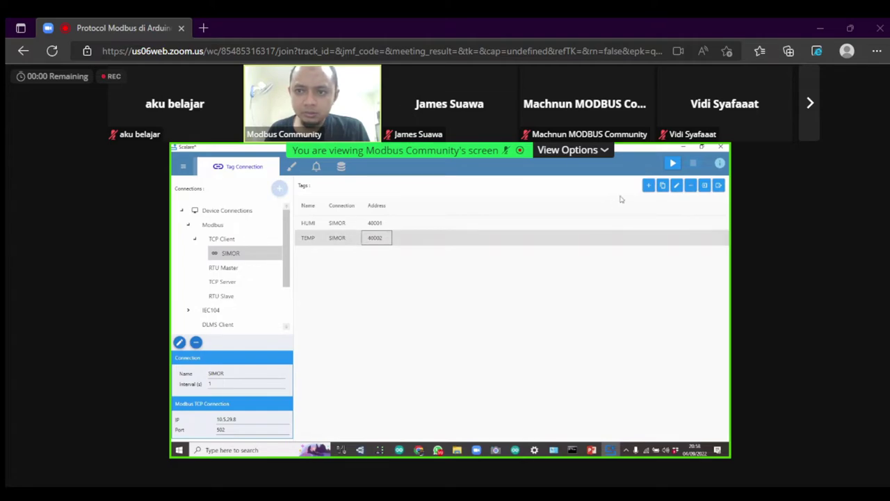
pyautogui.click(676, 185)
pyautogui.click(571, 423)
pyautogui.press('BackSpace')
pyautogui.press('BackSpace')
pyautogui.press('BackSpace')
pyautogui.write('.')
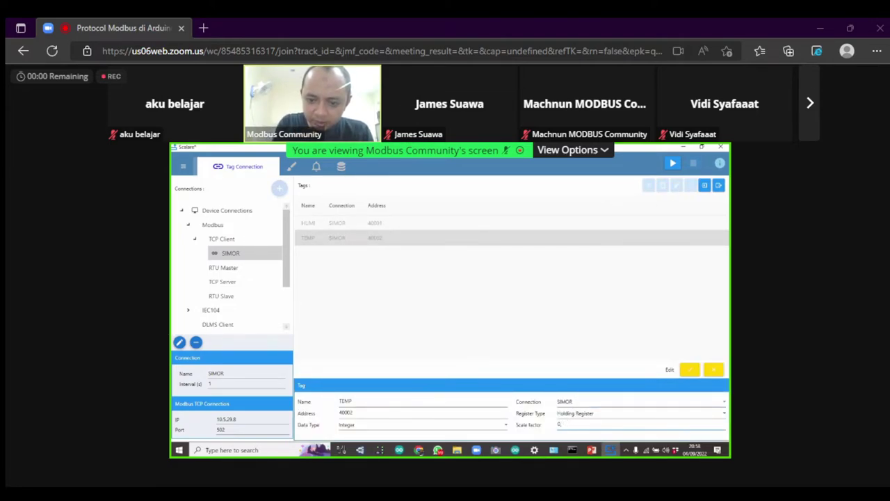
pyautogui.write('01')
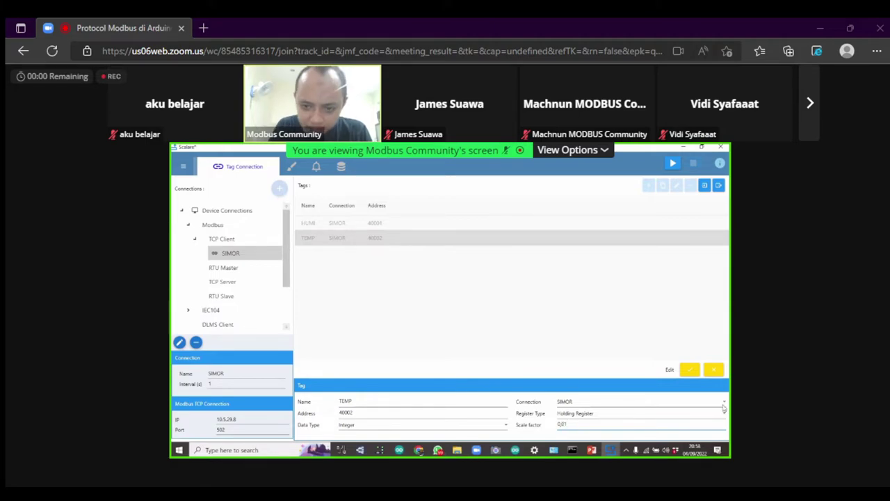
pyautogui.click(691, 370)
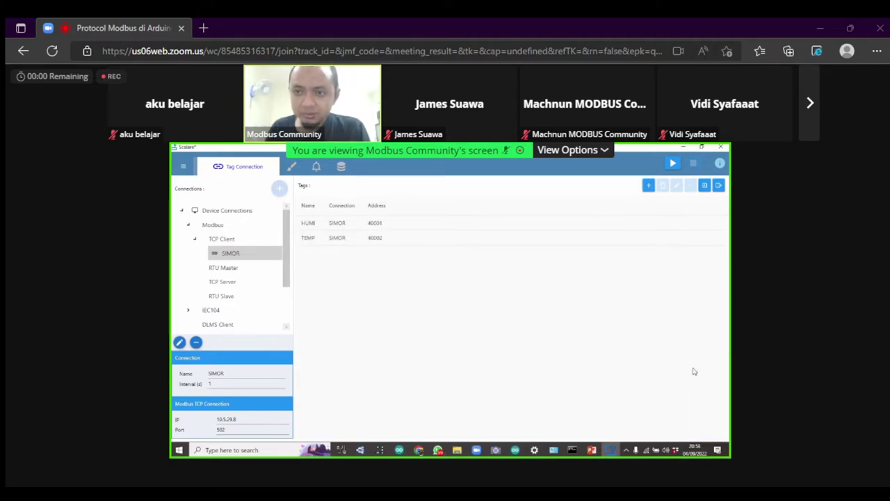
# - Run the project to check the live values of the HUMI and TEMP tags, and stop it again
pyautogui.click(672, 162)
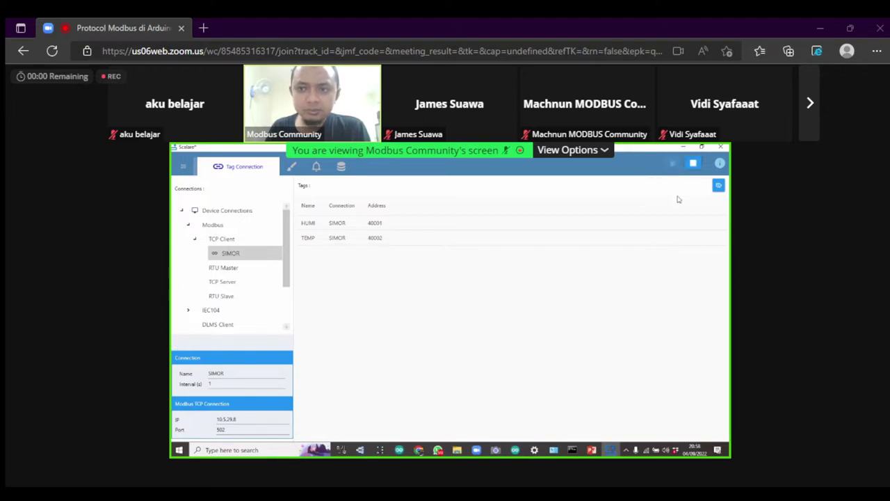
pyautogui.click(719, 187)
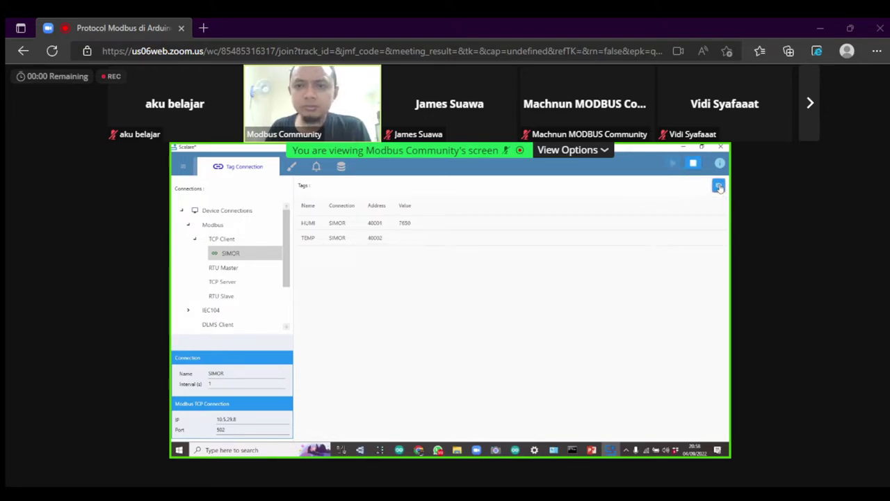
pyautogui.click(694, 163)
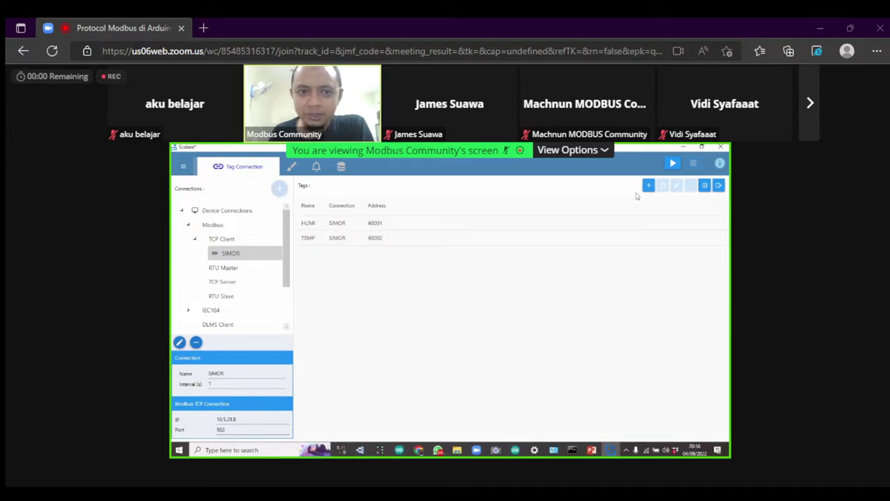
pyautogui.click(351, 239)
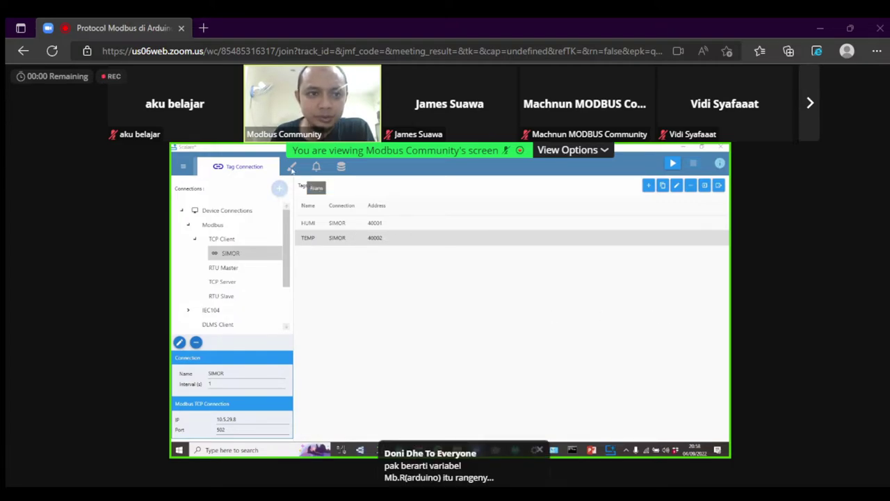
# - Place a numeric text field on the empty graphic page and a text label in front of it
pyautogui.click(291, 168)
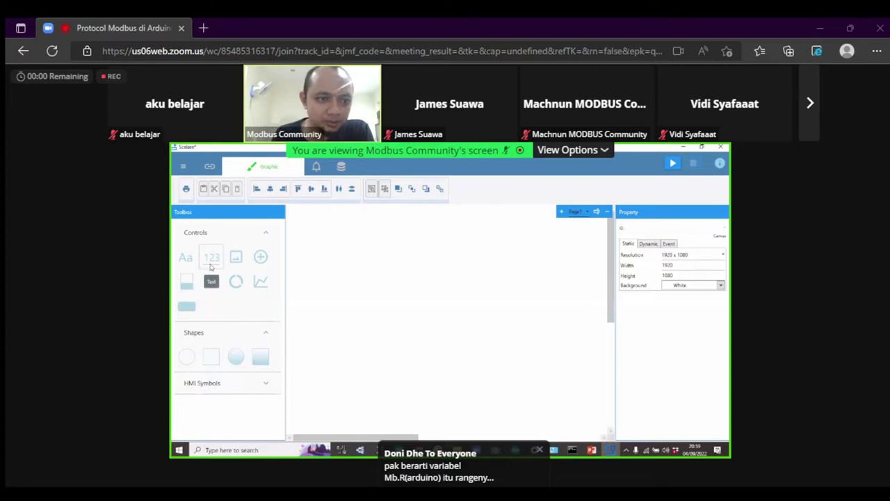
pyautogui.moveTo(211, 257); pyautogui.dragTo(404, 306)
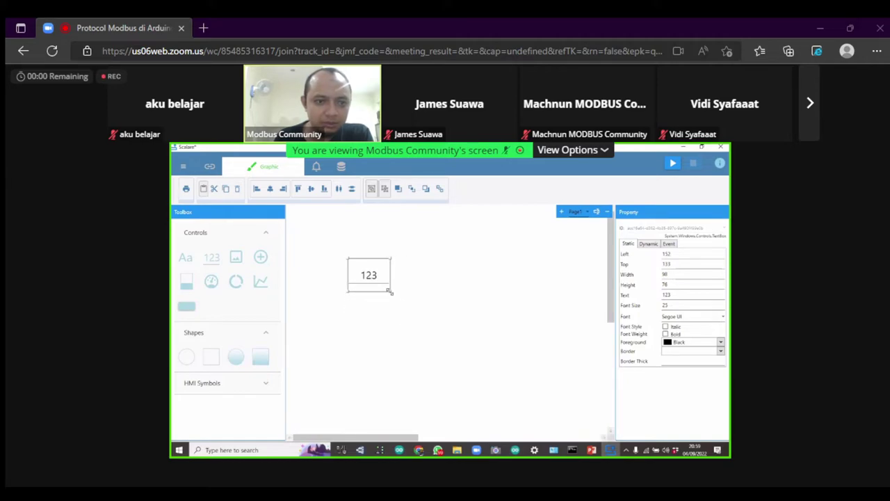
pyautogui.moveTo(370, 280); pyautogui.dragTo(406, 286)
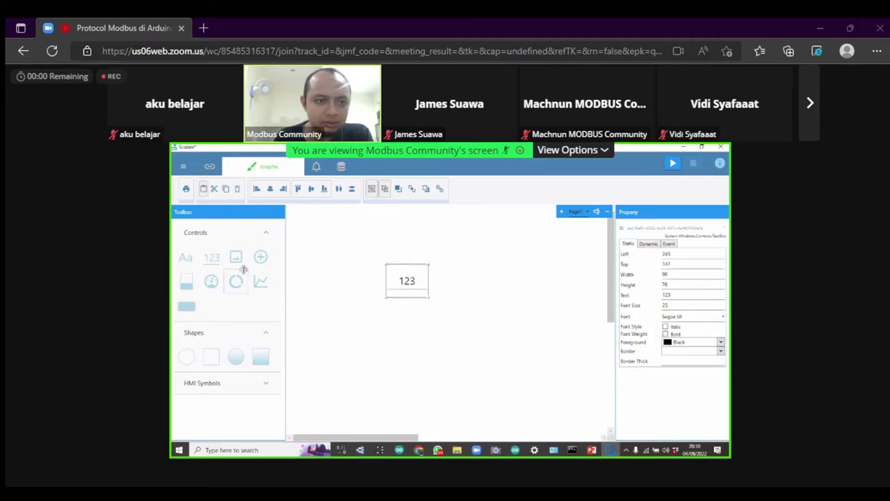
pyautogui.moveTo(193, 257); pyautogui.dragTo(332, 277)
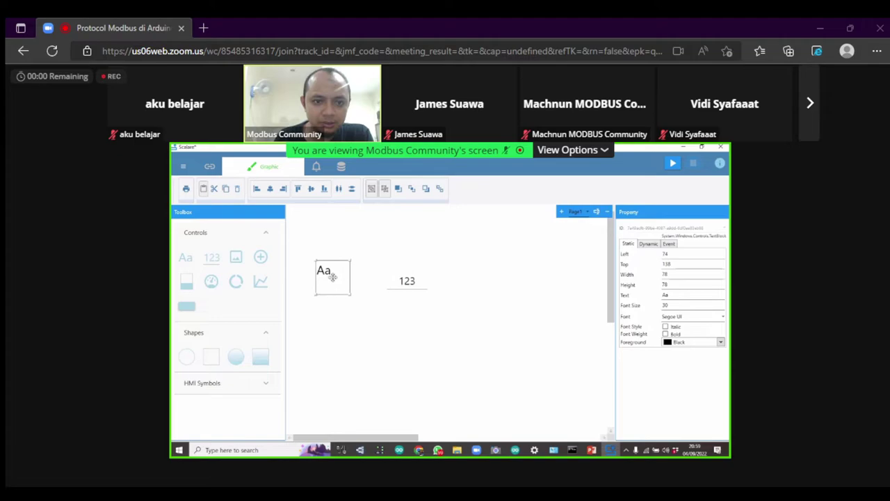
# - Set the label's text to HUMIDITY in a box about 159 by 46, and line up the 123 field beside it
pyautogui.doubleClick(669, 296)
pyautogui.write('HUMI')
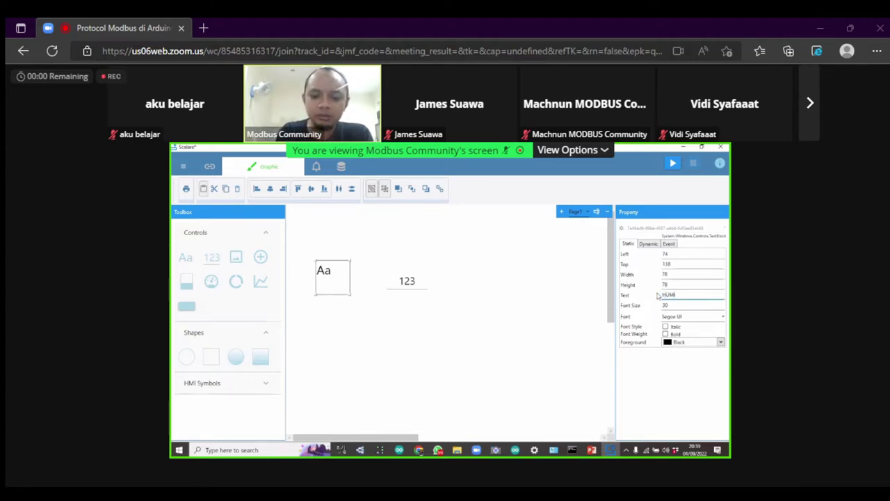
pyautogui.write('DITY')
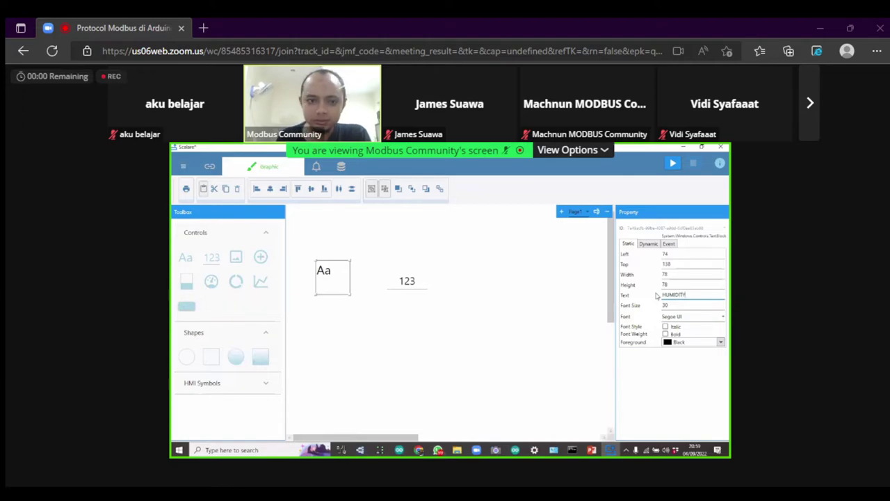
pyautogui.press('Return')
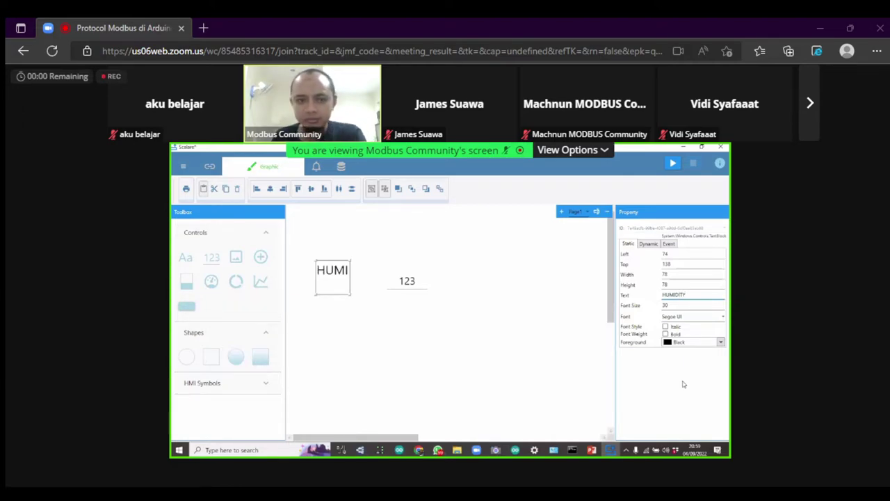
pyautogui.moveTo(354, 299); pyautogui.dragTo(415, 271)
pyautogui.click(411, 283)
# - Duplicate the HUMIDITY label together with its 123 field and place the copies directly below the originals
pyautogui.click(363, 270)
pyautogui.click(405, 274)
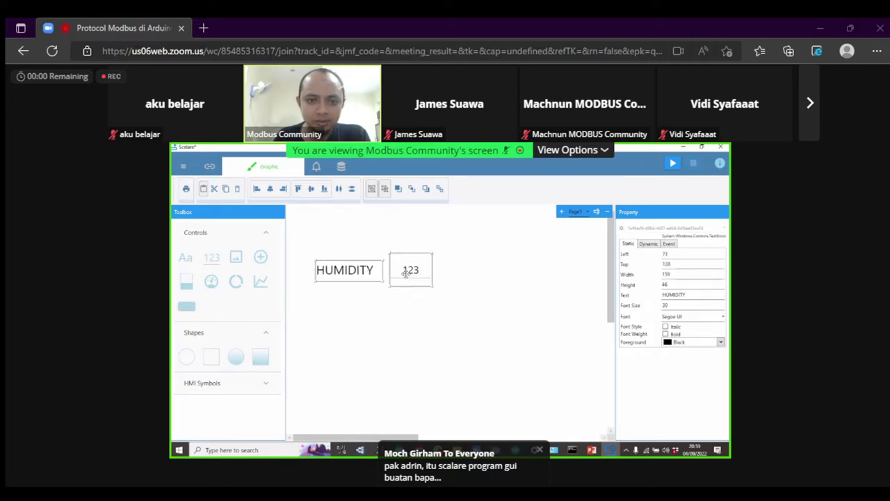
pyautogui.hotkey('ctrl', 'c')
pyautogui.hotkey('ctrl', 'v')
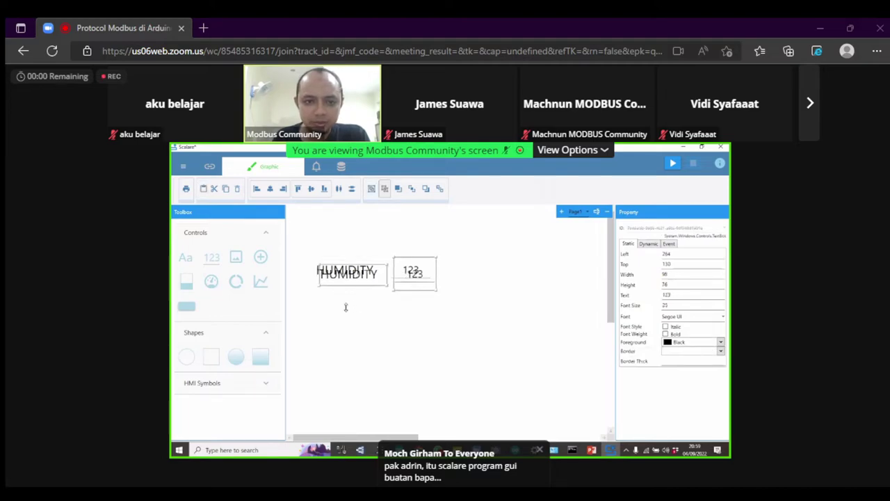
pyautogui.moveTo(355, 278); pyautogui.dragTo(352, 293)
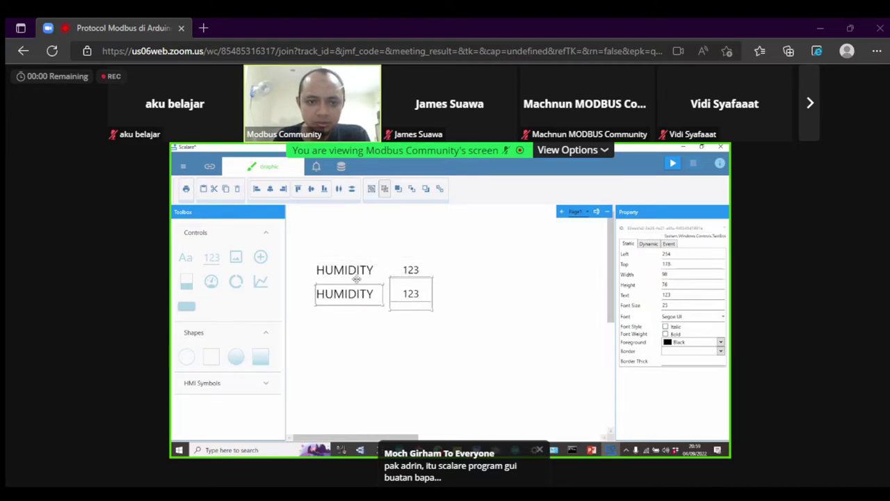
# - Change the text of the lower HUMIDITY label to TEMPERATURE
pyautogui.click(340, 321)
pyautogui.click(344, 294)
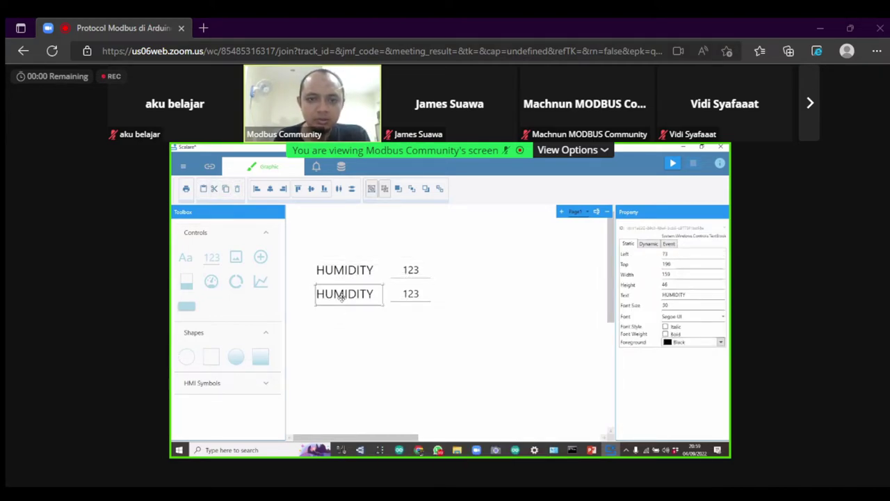
pyautogui.doubleClick(669, 294)
pyautogui.write('TEMPERATURE')
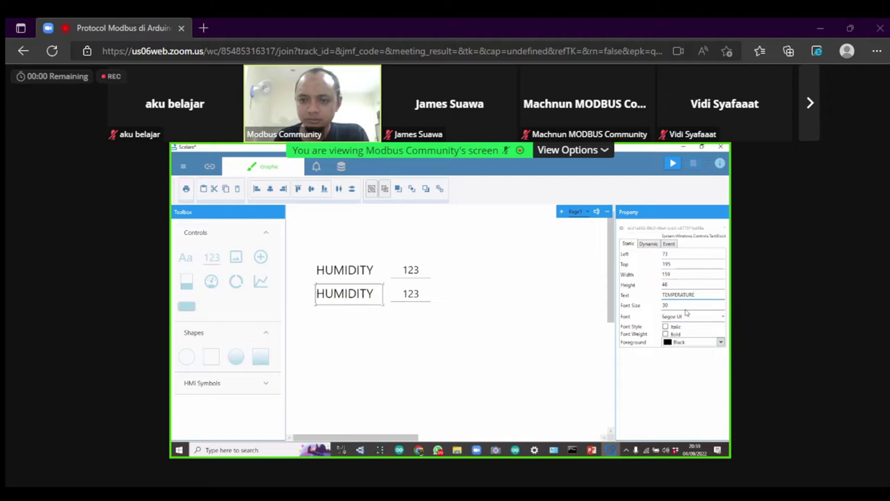
pyautogui.click(554, 309)
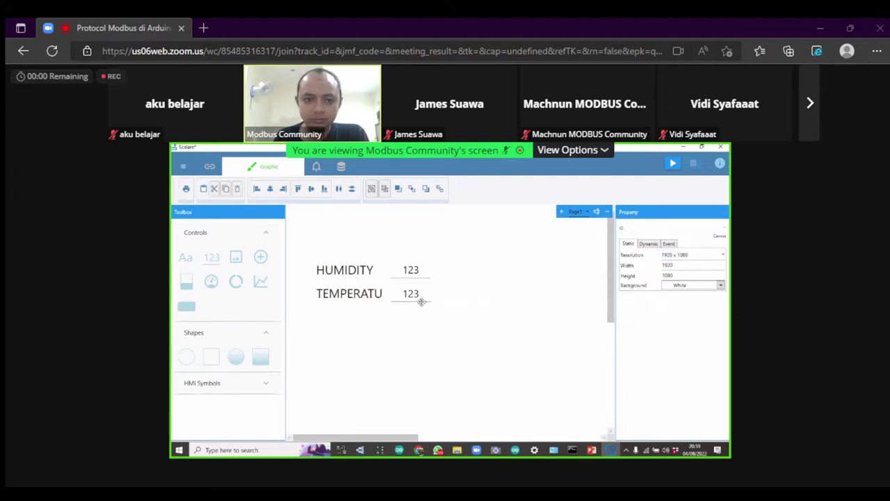
# - Bind the dynamic text of the HUMIDITY row's 123 field to the HUMI tag, checking the tag's name in the tag list
pyautogui.click(415, 278)
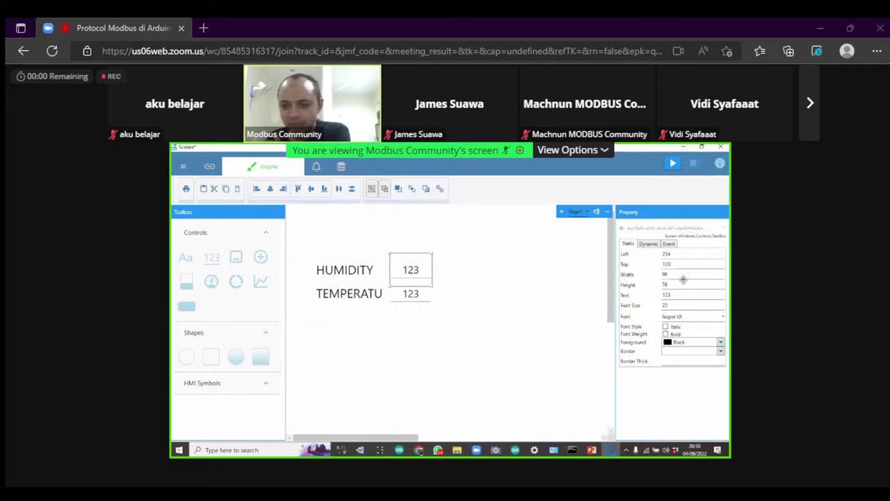
pyautogui.click(648, 244)
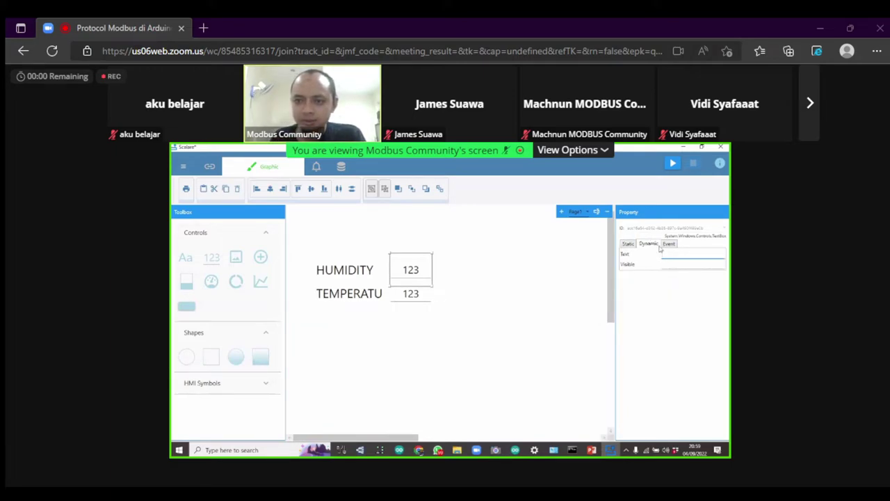
pyautogui.click(669, 244)
pyautogui.click(648, 245)
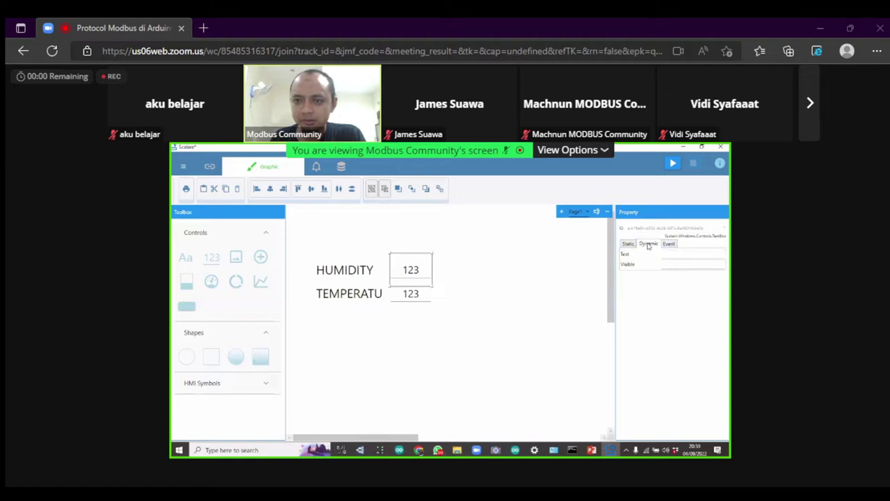
pyautogui.click(667, 256)
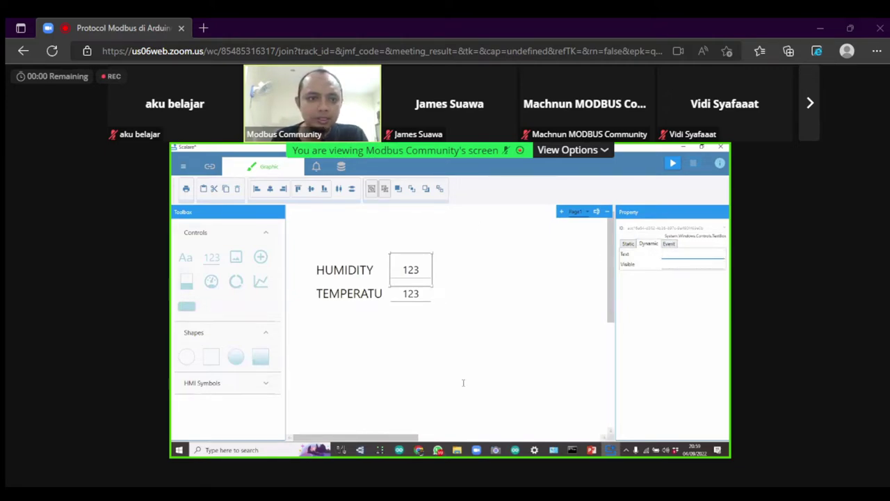
pyautogui.click(209, 166)
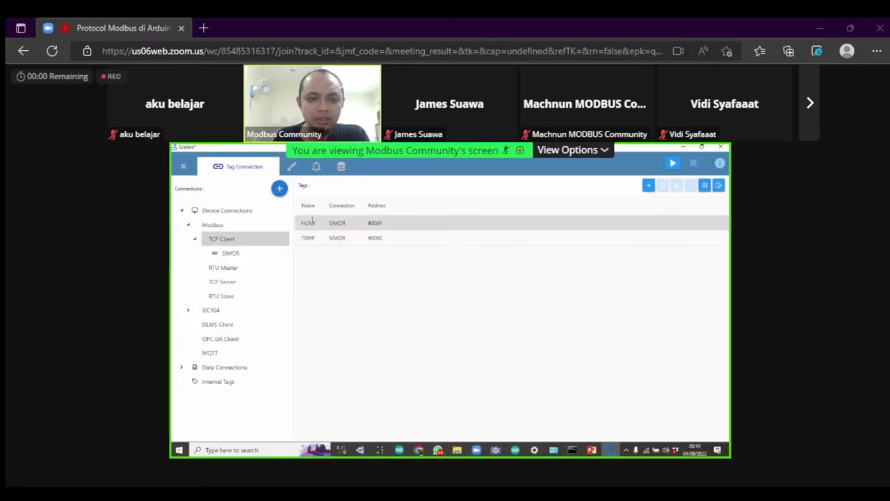
pyautogui.click(292, 167)
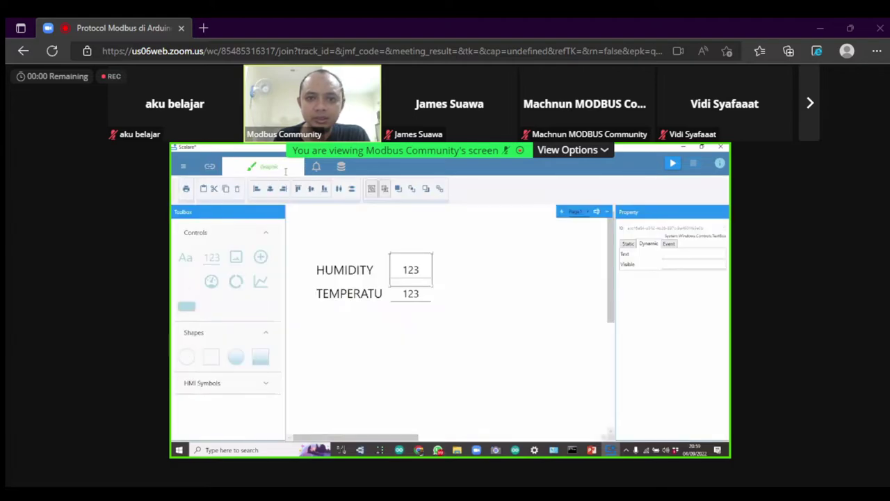
pyautogui.click(666, 259)
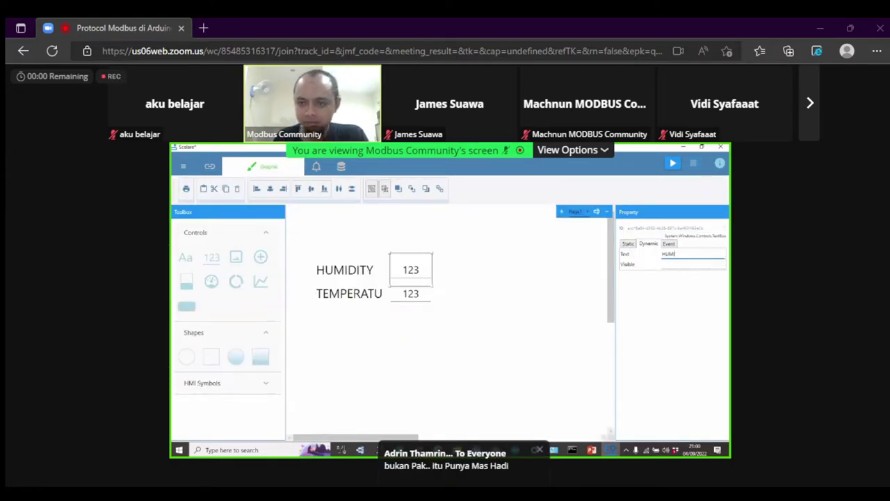
# - Copy the HUMI tag name into the Visible binding of the same humidity field
pyautogui.click(665, 264)
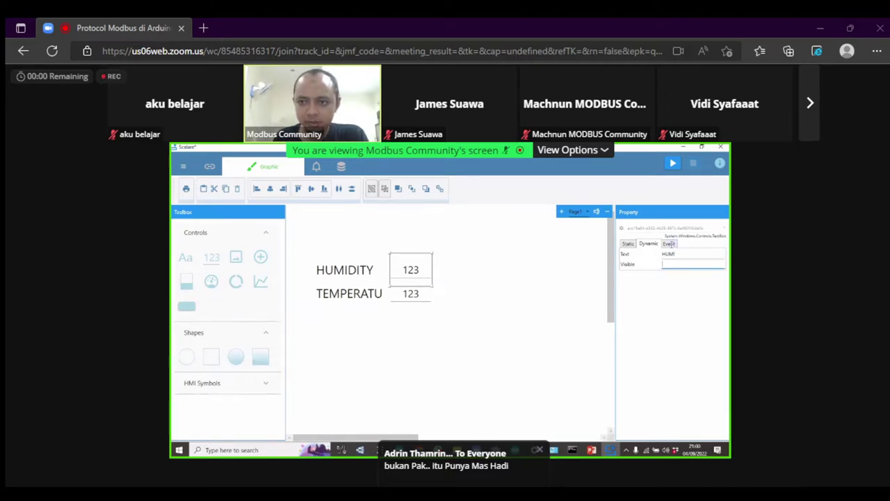
pyautogui.doubleClick(674, 254)
pyautogui.hotkey('ctrl', 'c')
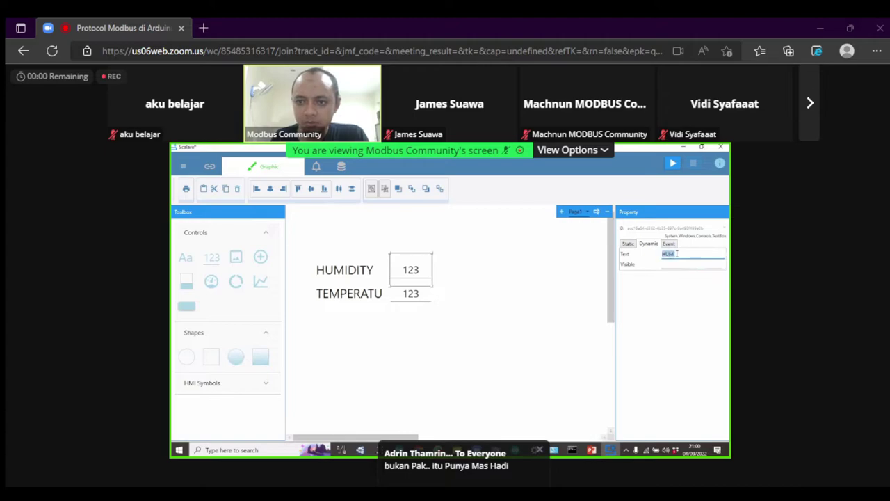
pyautogui.click(673, 264)
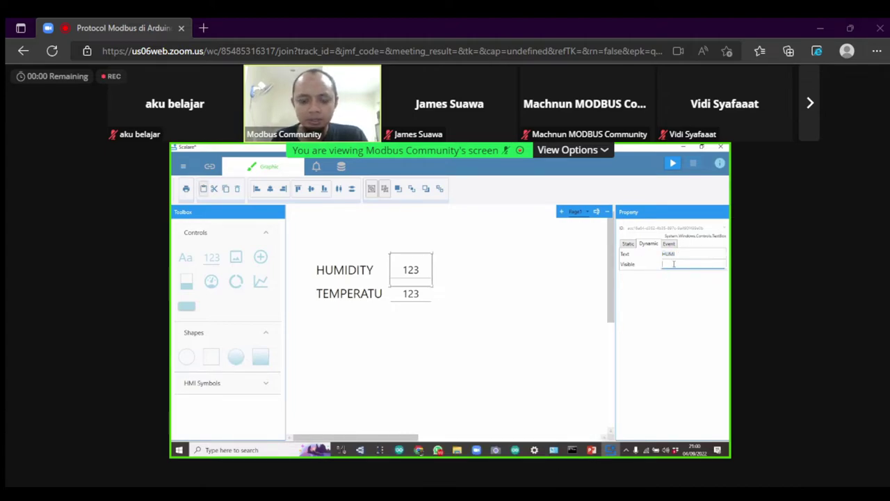
pyautogui.hotkey('ctrl', 'v')
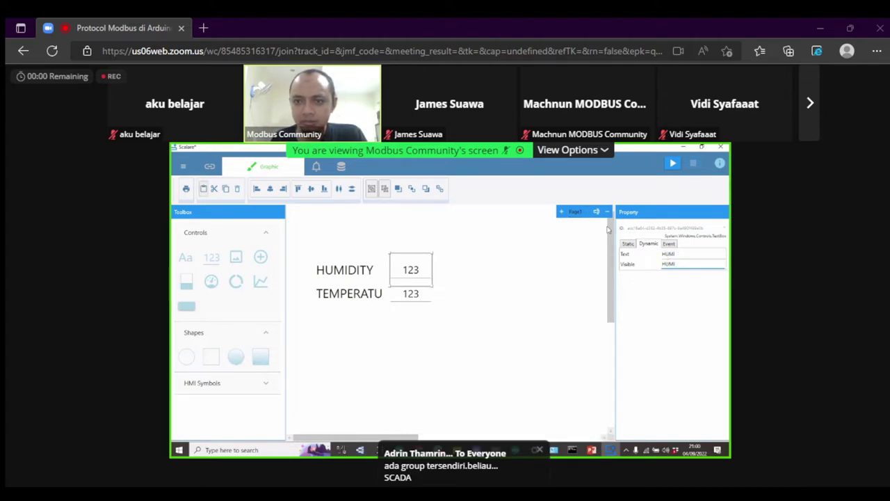
# - Reselect the 123 field beside HUMIDITY and review its dynamic bindings
pyautogui.click(518, 264)
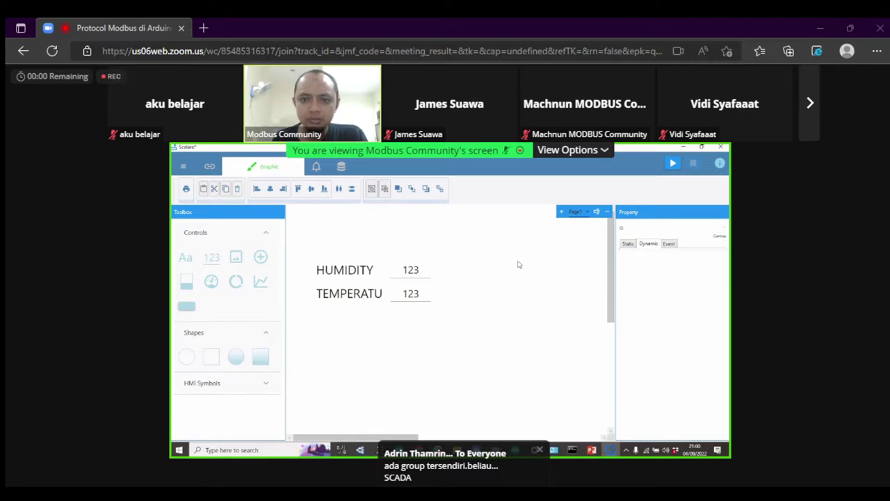
pyautogui.click(628, 245)
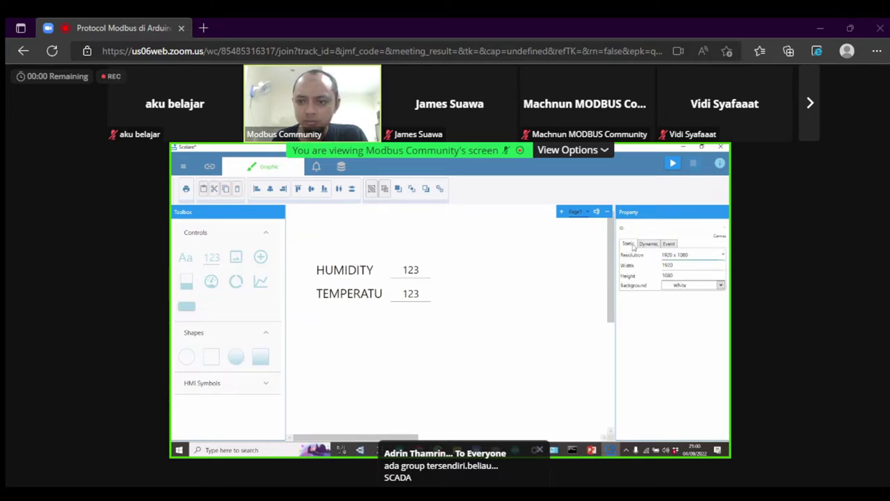
pyautogui.click(413, 278)
pyautogui.click(646, 243)
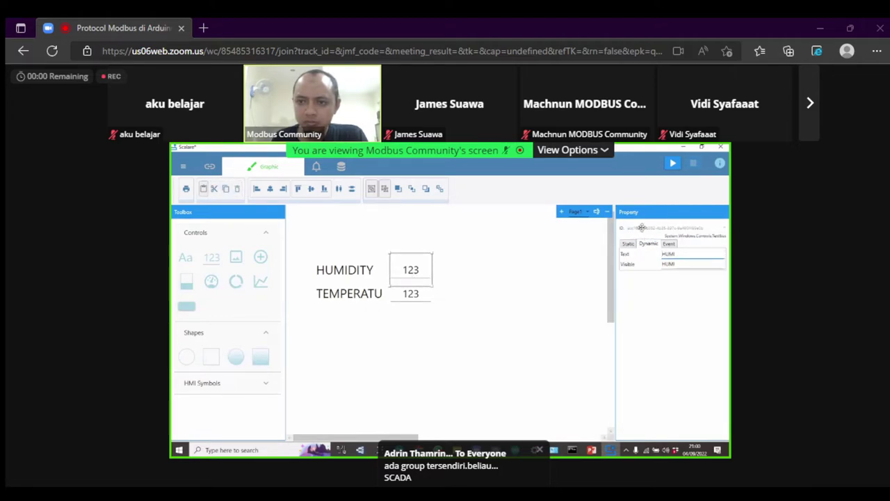
# - Test-run the graphic page, switch out of its full-screen view, and stop the run
pyautogui.click(672, 163)
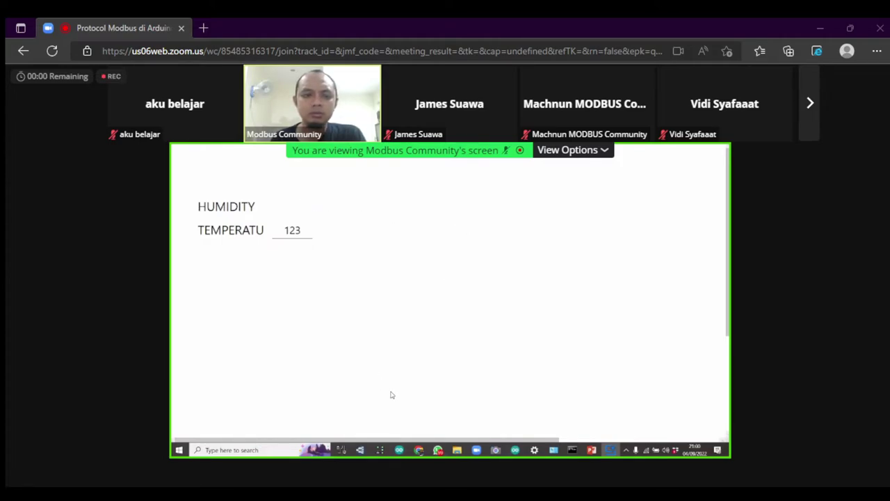
pyautogui.rightClick(486, 170)
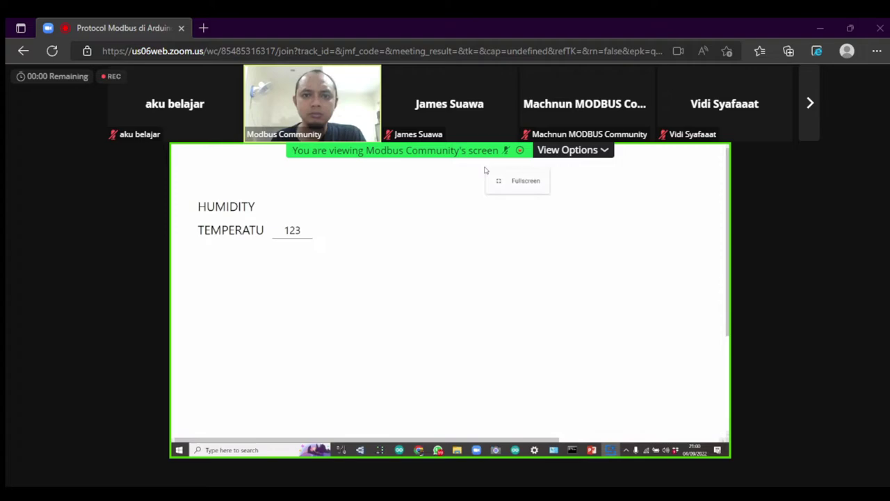
pyautogui.click(515, 181)
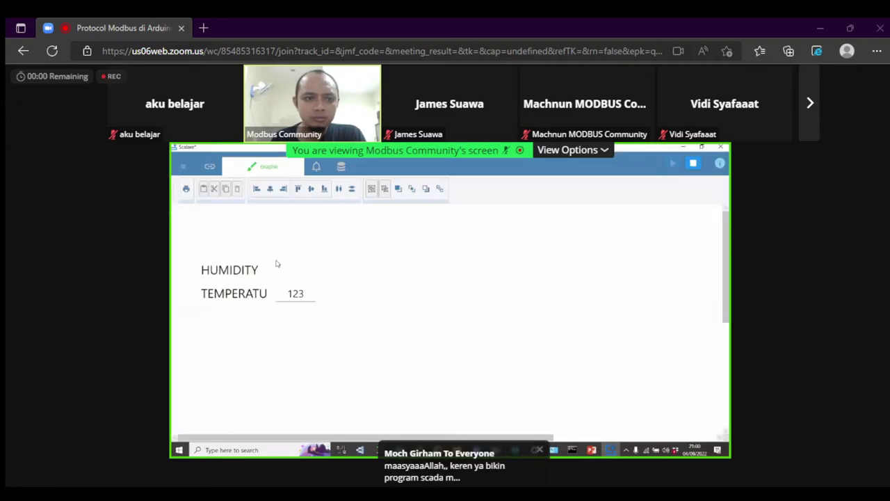
pyautogui.click(691, 163)
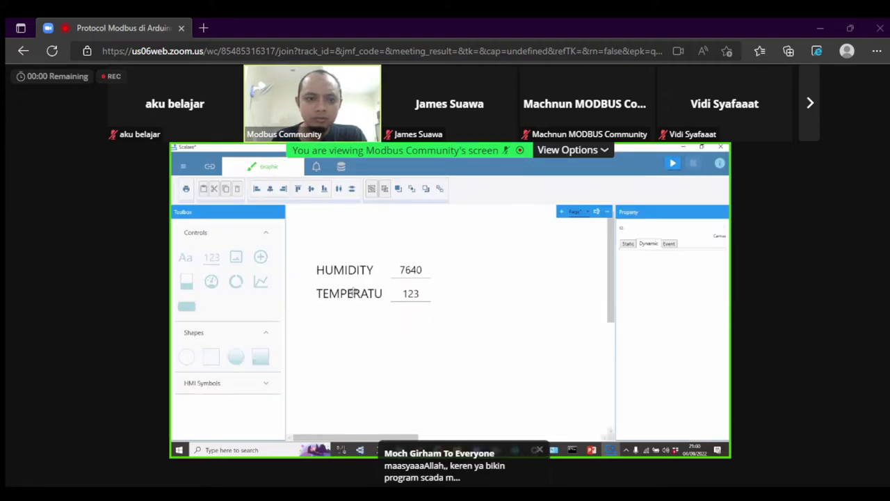
# - Bind the dynamic text of the temperature row's 123 field to the TEMP tag
pyautogui.click(420, 276)
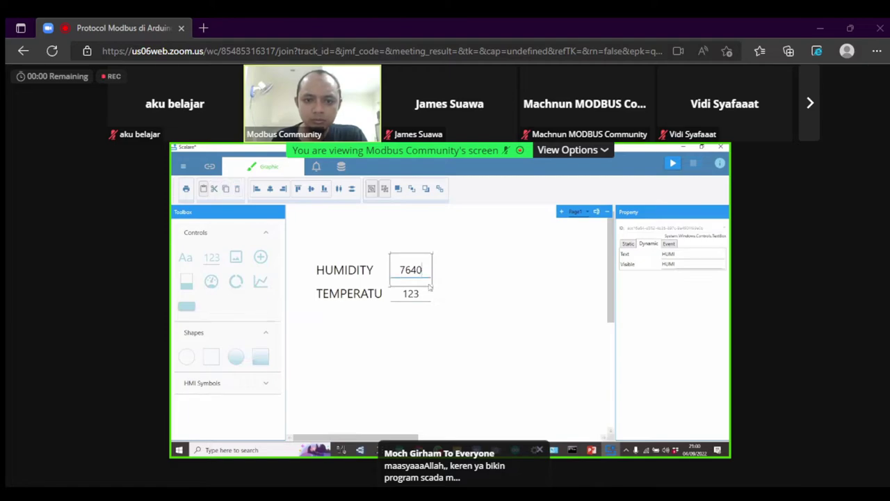
pyautogui.click(428, 289)
pyautogui.click(401, 271)
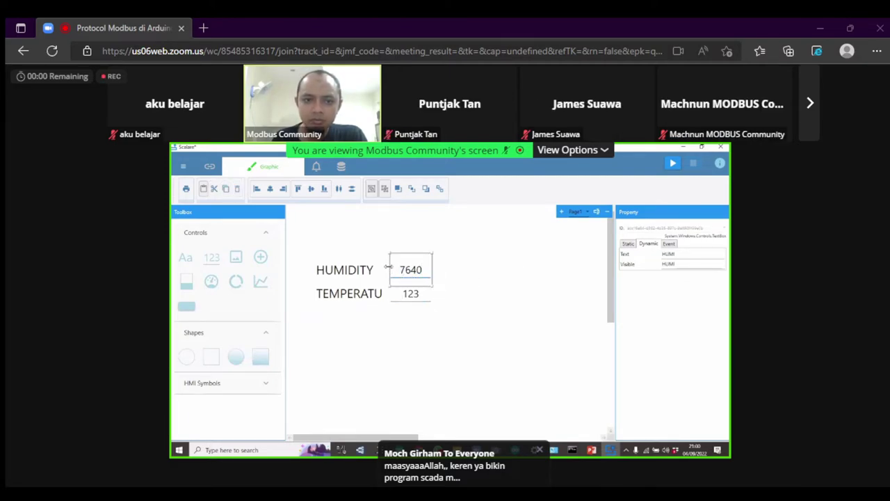
pyautogui.click(391, 298)
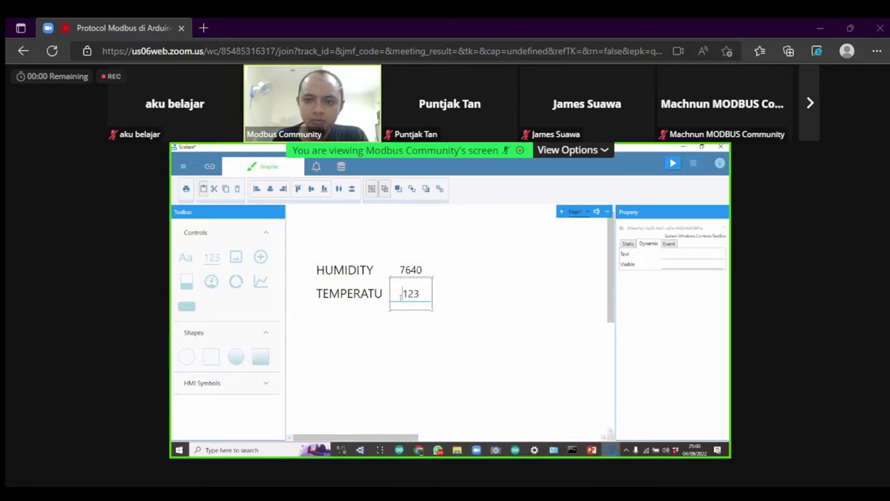
pyautogui.click(669, 254)
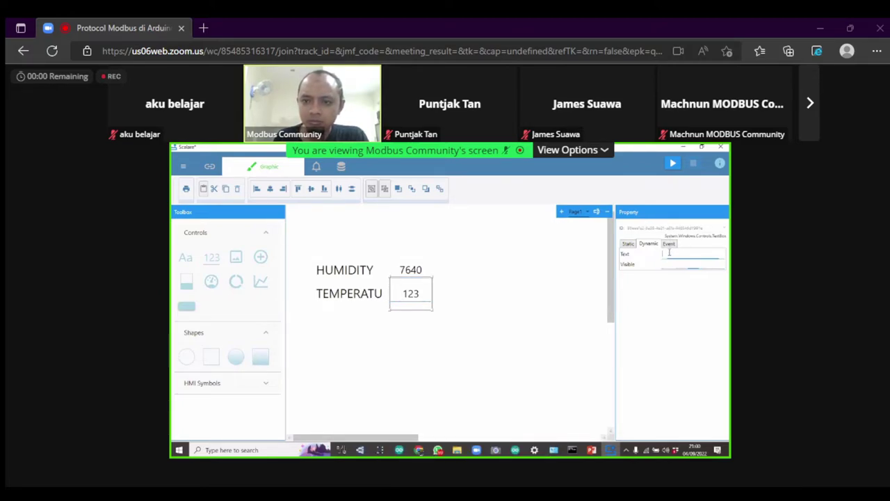
pyautogui.write('Tag')
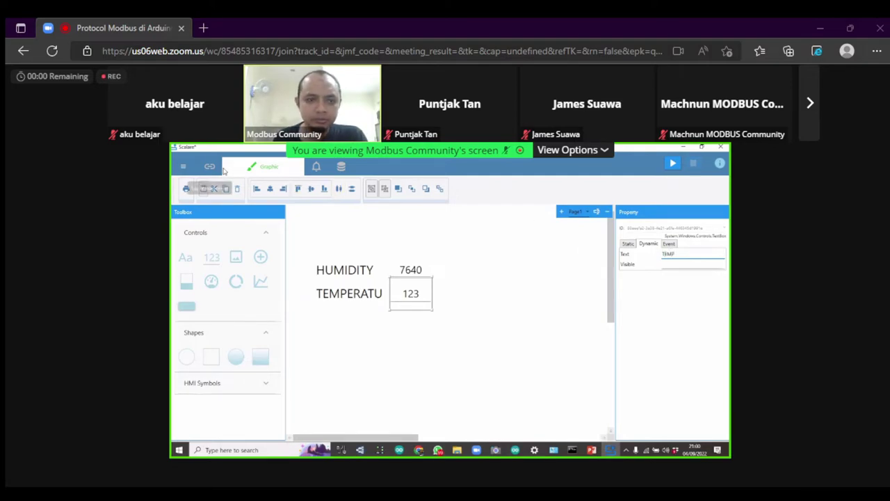
# - Check the tag names in the tag list and run the graphic page again
pyautogui.click(221, 169)
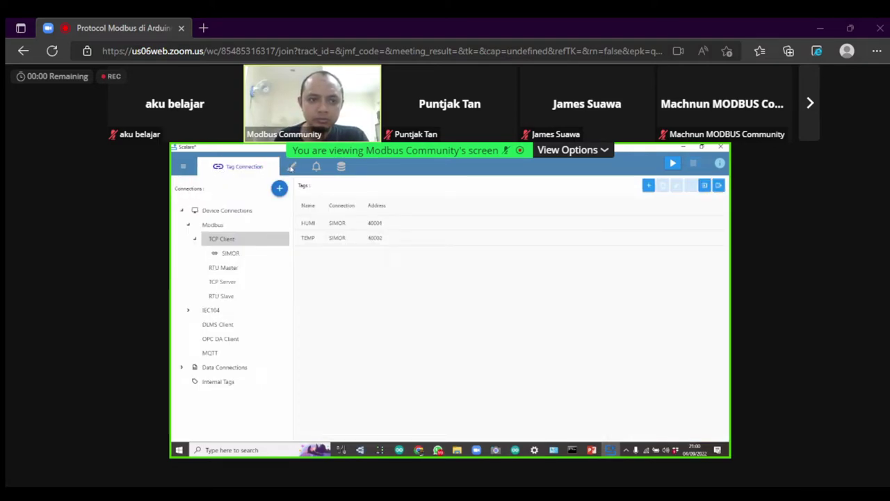
pyautogui.click(291, 168)
pyautogui.click(672, 164)
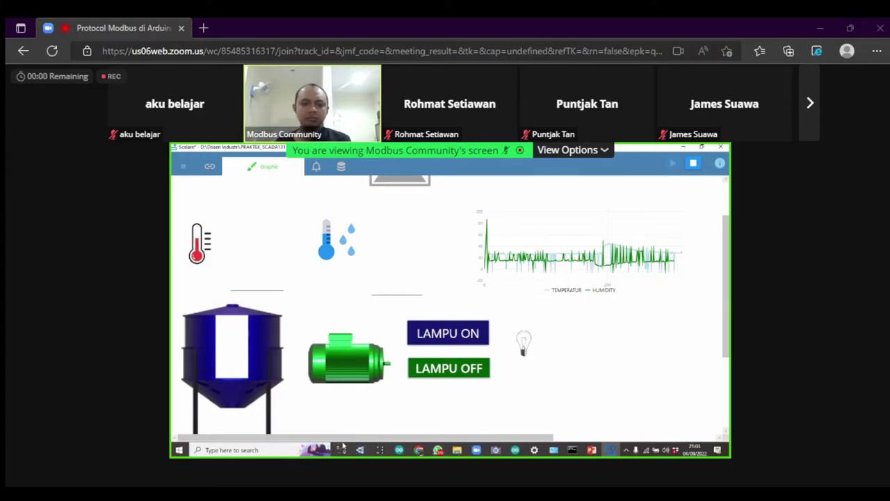
# - Bring up the MODBUS_TCP_ARDUINO_DAN_DHT sketch in the Arduino IDE and the Modbus Poll window to examine the sensor registers
pyautogui.click(341, 450)
pyautogui.click(344, 449)
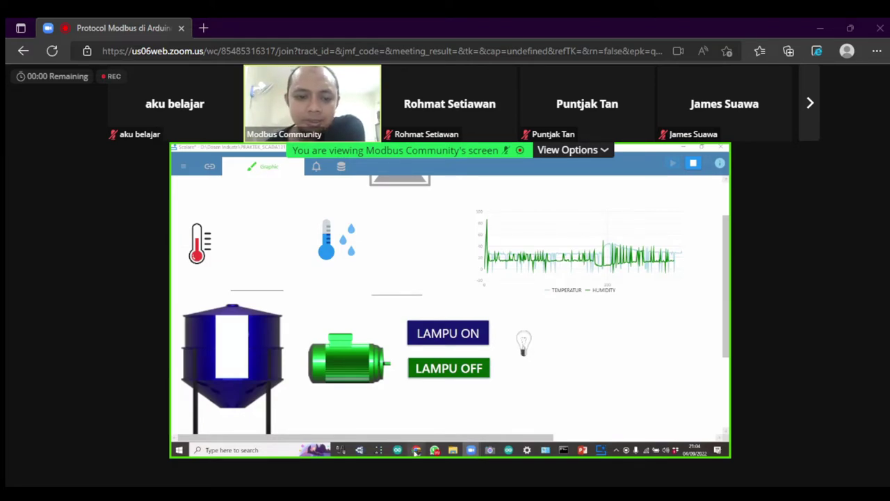
pyautogui.moveTo(390, 453)
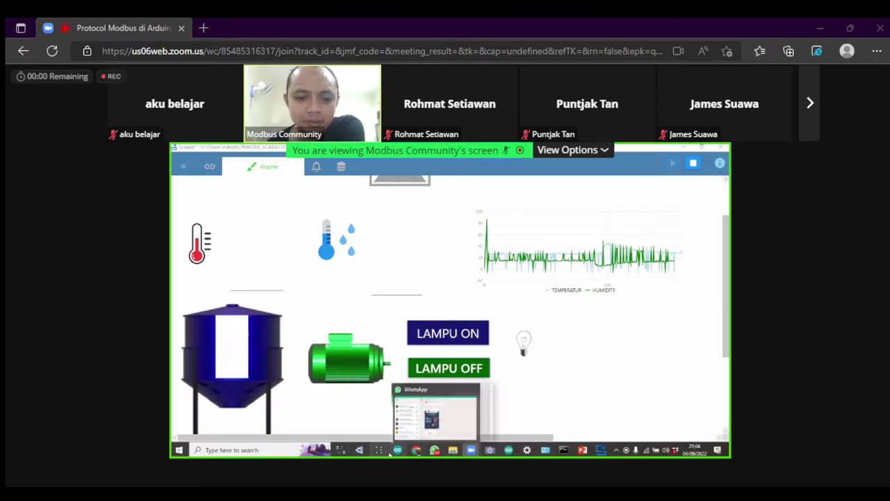
pyautogui.moveTo(509, 450)
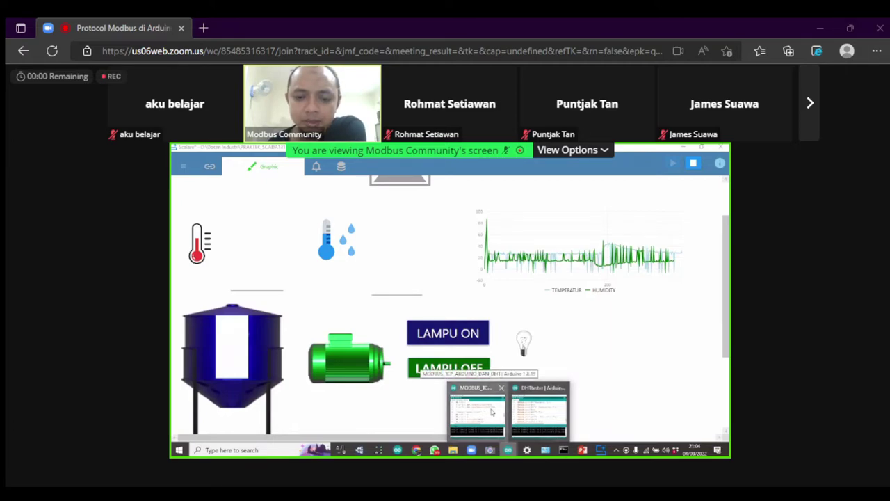
pyautogui.click(492, 412)
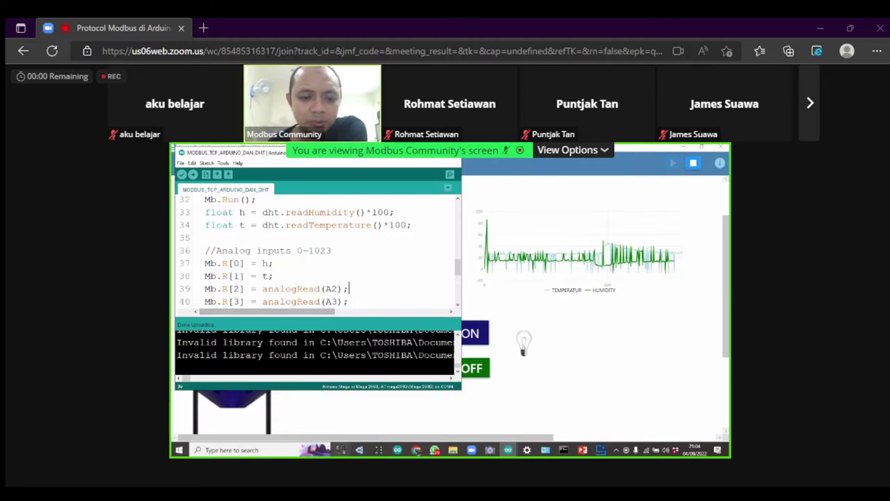
pyautogui.click(341, 450)
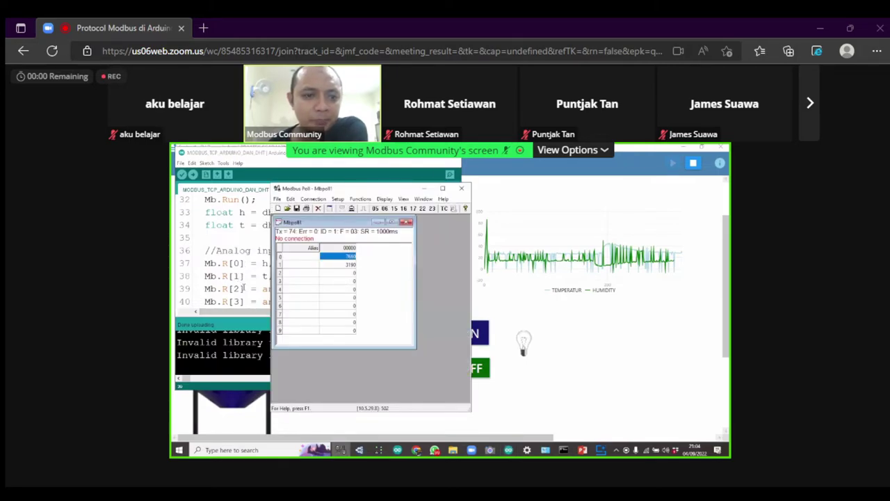
# - Highlight the 0x51 byte of the MAC address in the Arduino sketch's network settings
pyautogui.click(601, 428)
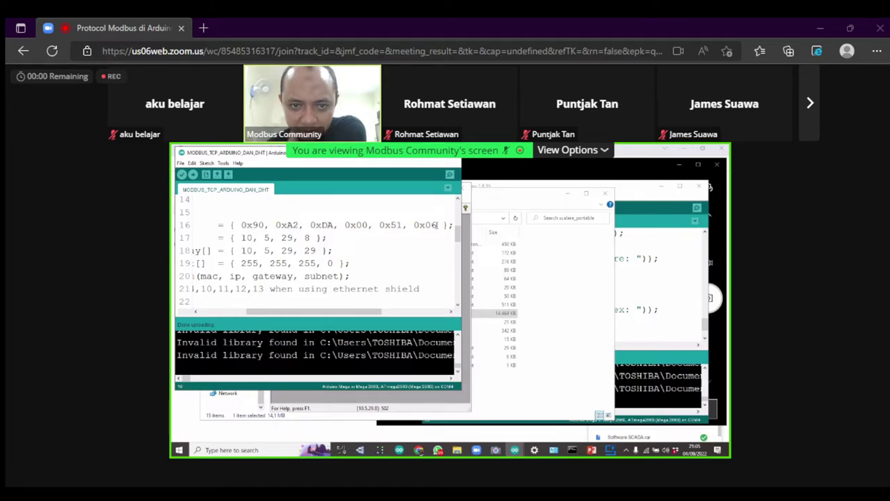
pyautogui.doubleClick(391, 225)
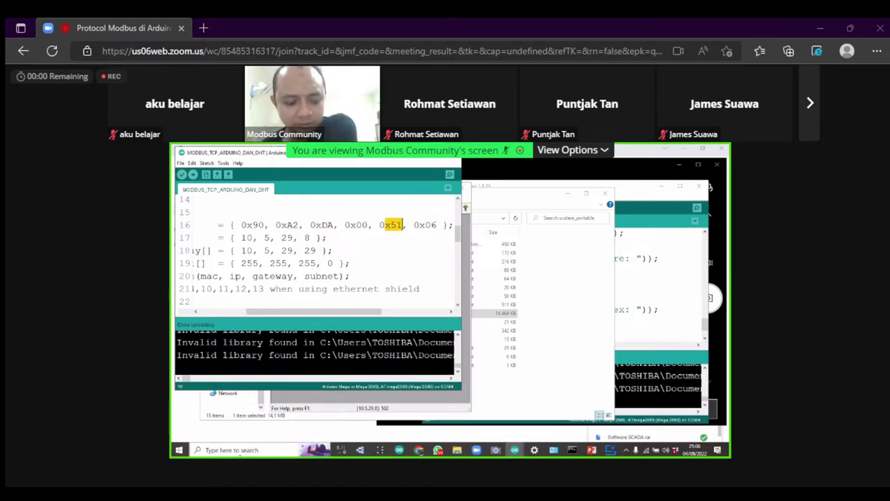